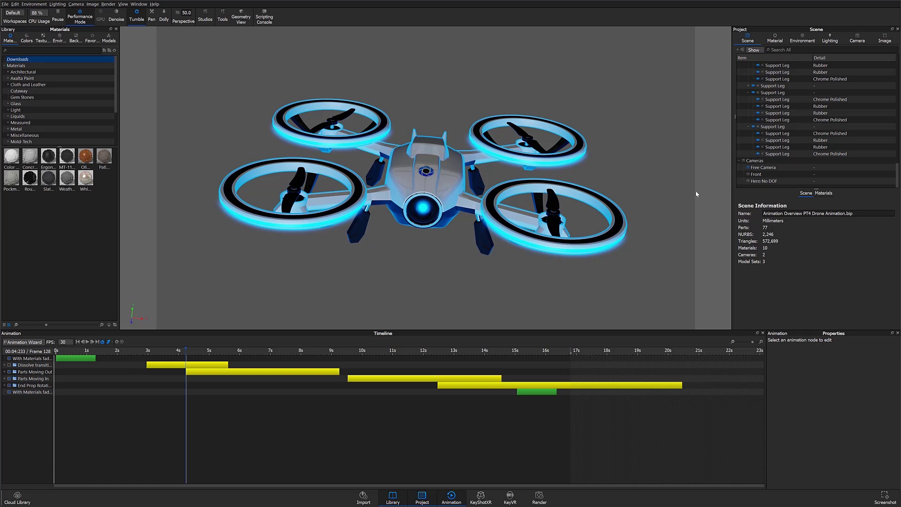
- Look through the scene's cameras (Free Camera, Front, Hero No DOF), then clear the selection
click(770, 161)
click(770, 168)
click(772, 174)
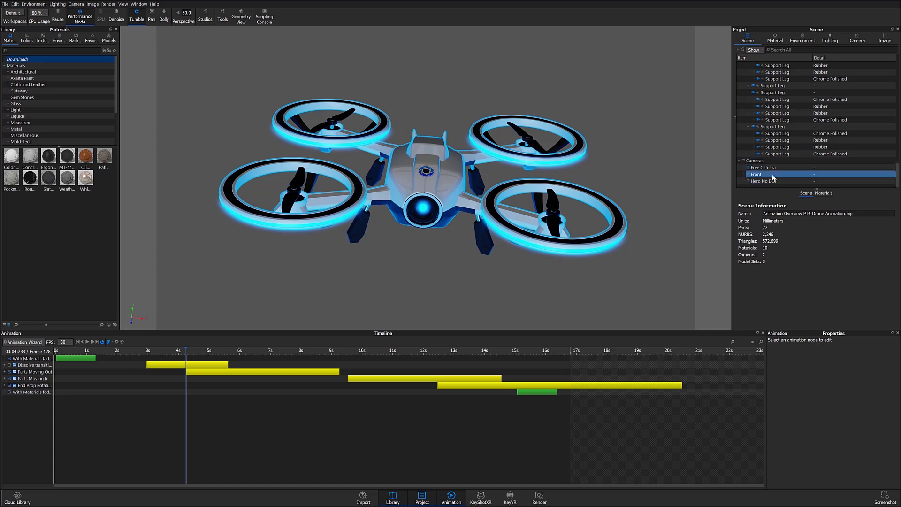
click(774, 181)
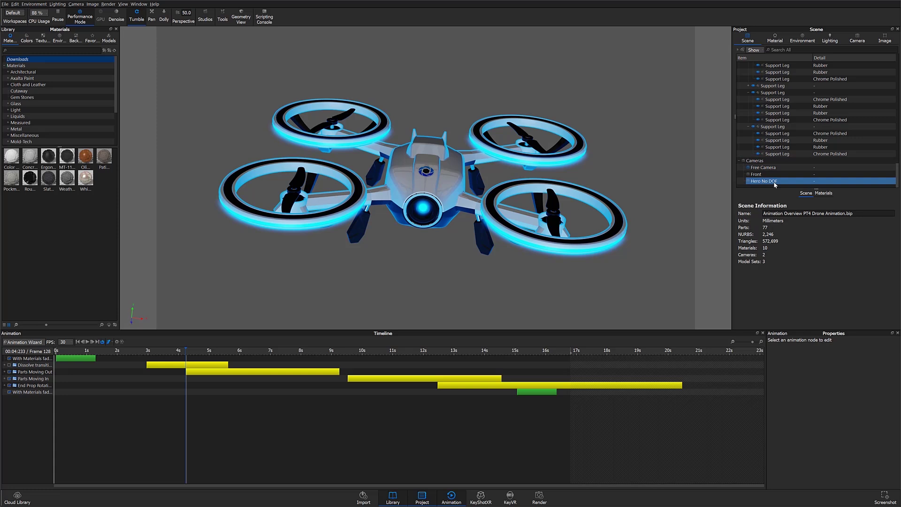
click(522, 285)
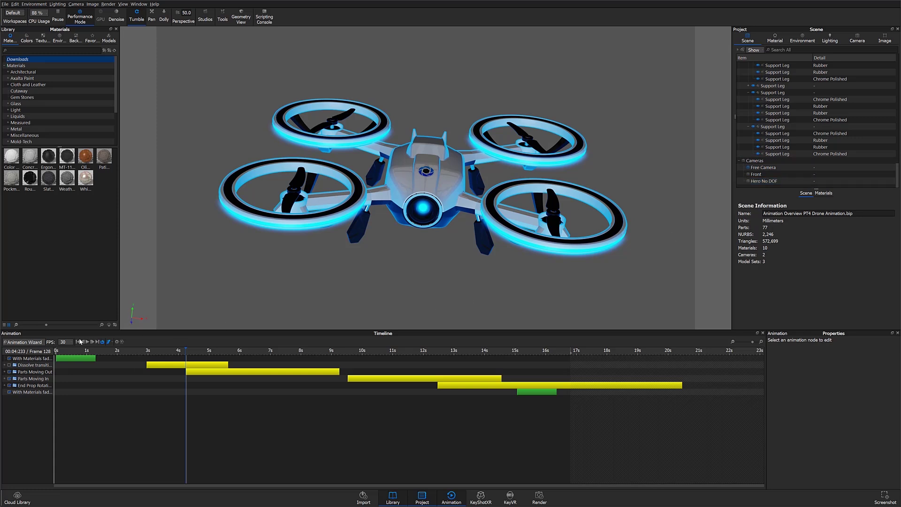
- In the Animation Wizard, preview Orbit, Zoom, Inclination, Camera Switch Event, Dolly, Path and DOF, then pick Orbit
click(33, 343)
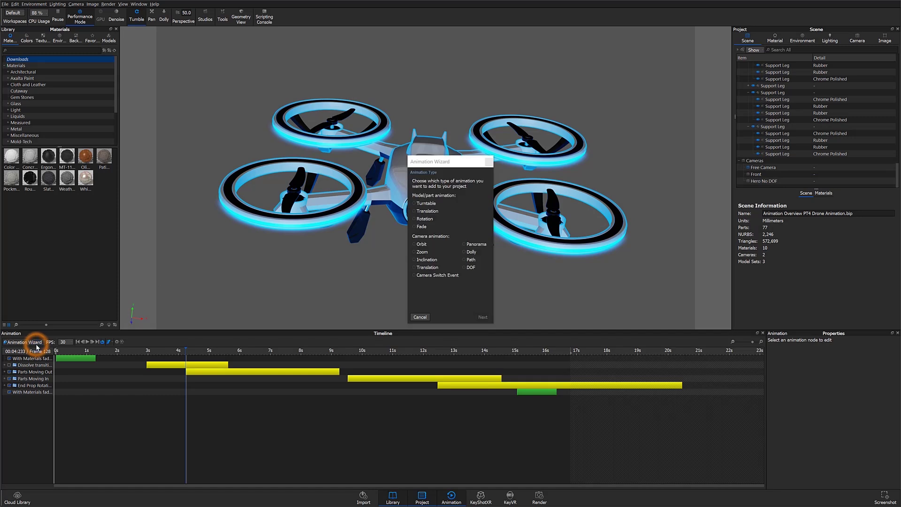
click(415, 244)
click(419, 252)
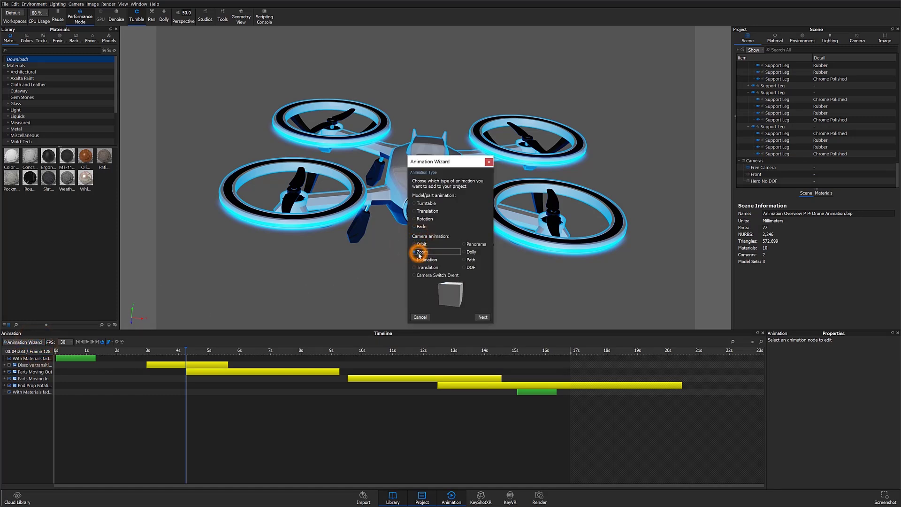
click(419, 259)
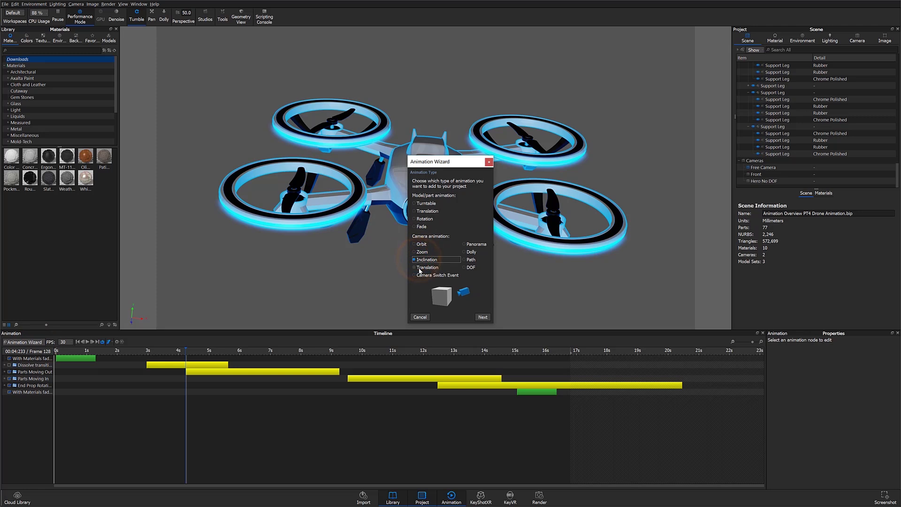
click(419, 275)
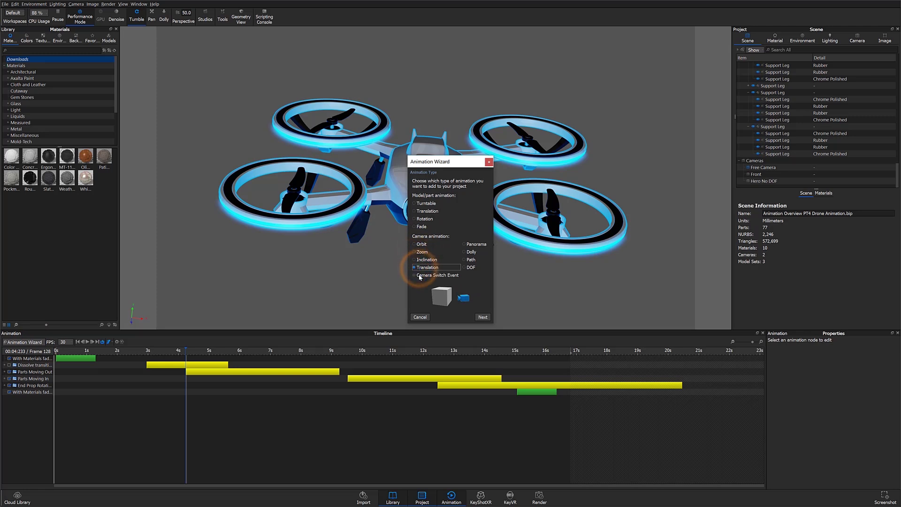
click(470, 252)
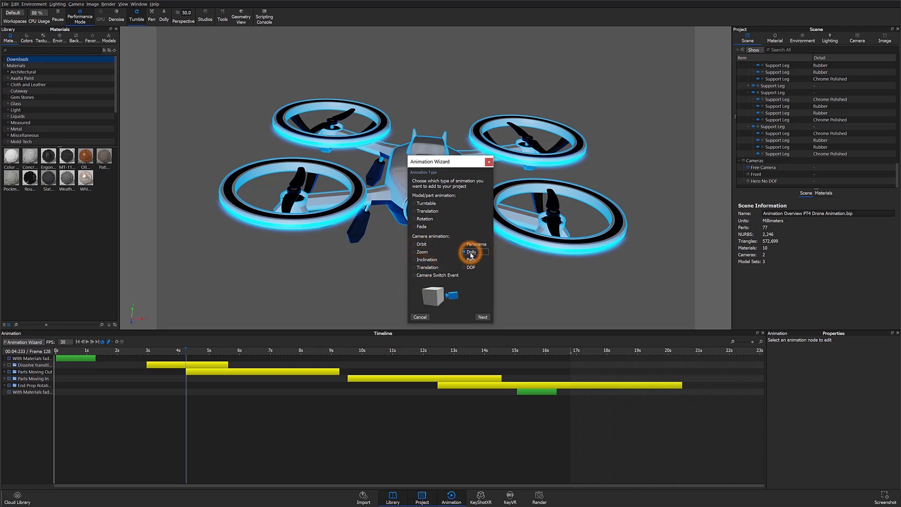
click(471, 259)
click(472, 267)
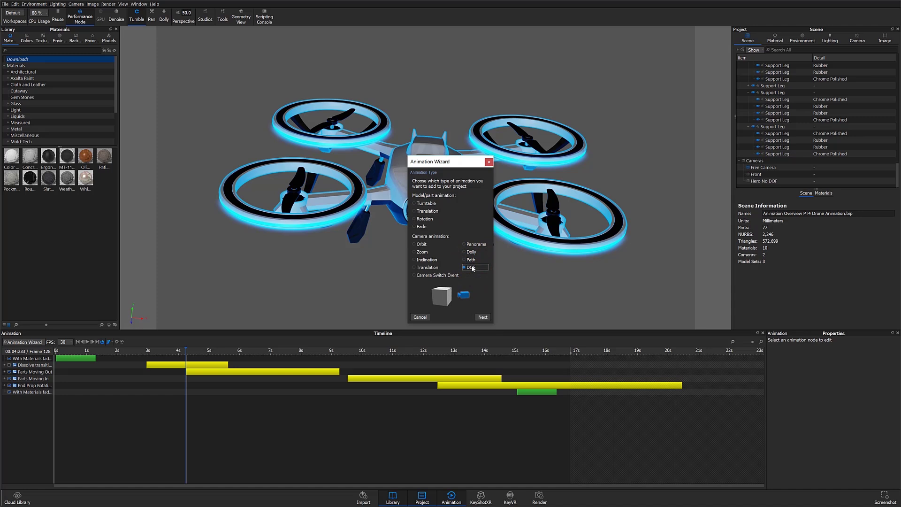
click(422, 244)
- Add a new camera named Animation Camera 1 as the orbit's target and continue to its properties
click(481, 316)
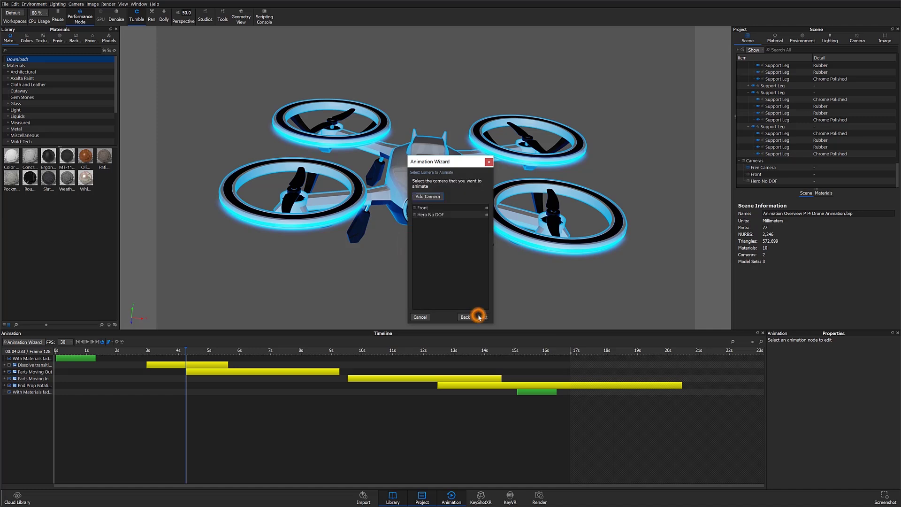
click(428, 197)
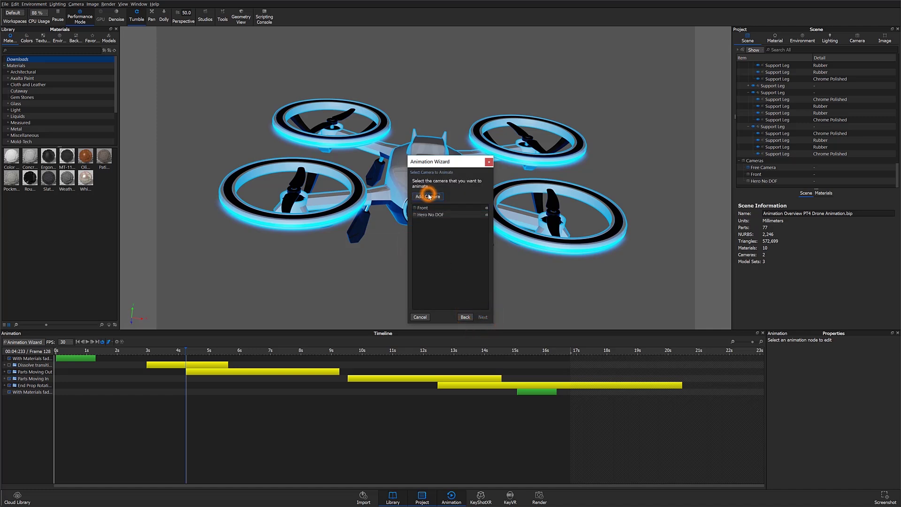
text(Anima)
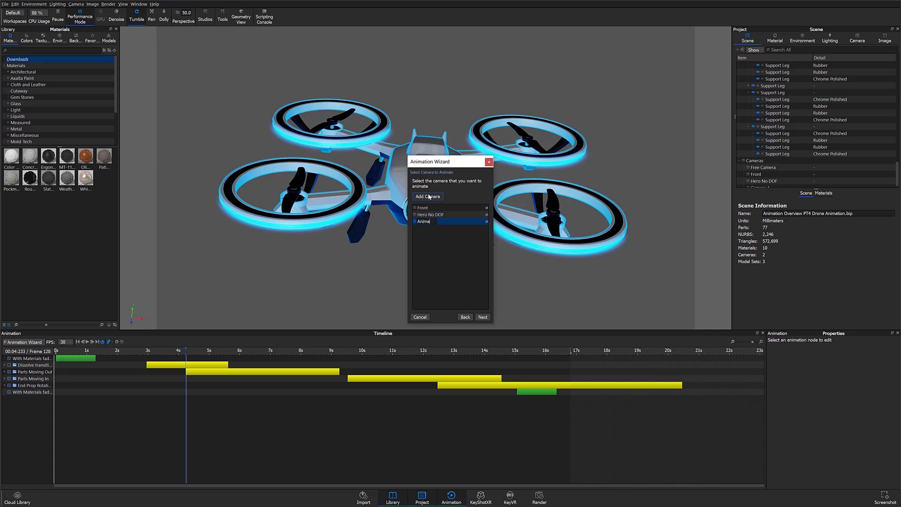
text(tion Camera 1)
key(Return)
click(483, 317)
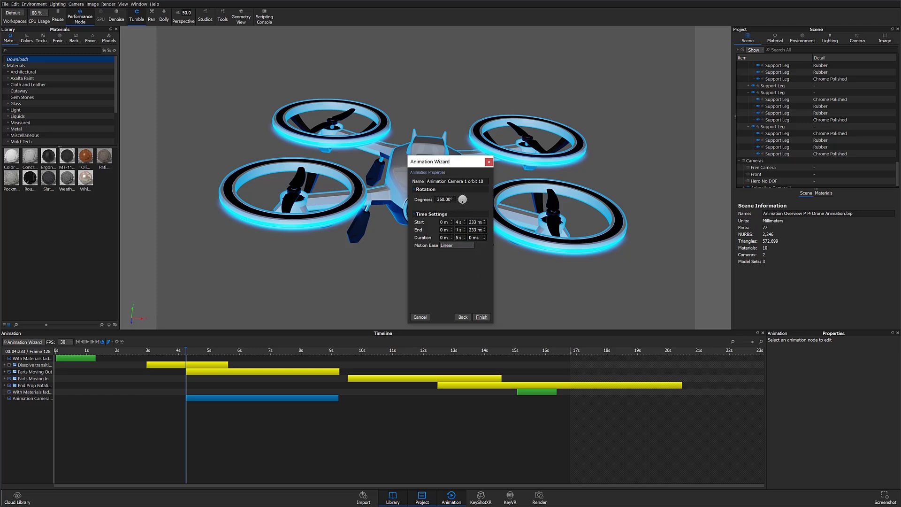
- Give the orbit a 10 s duration with Ease In/Out motion and finish the wizard
click(459, 238)
text(10)
click(450, 245)
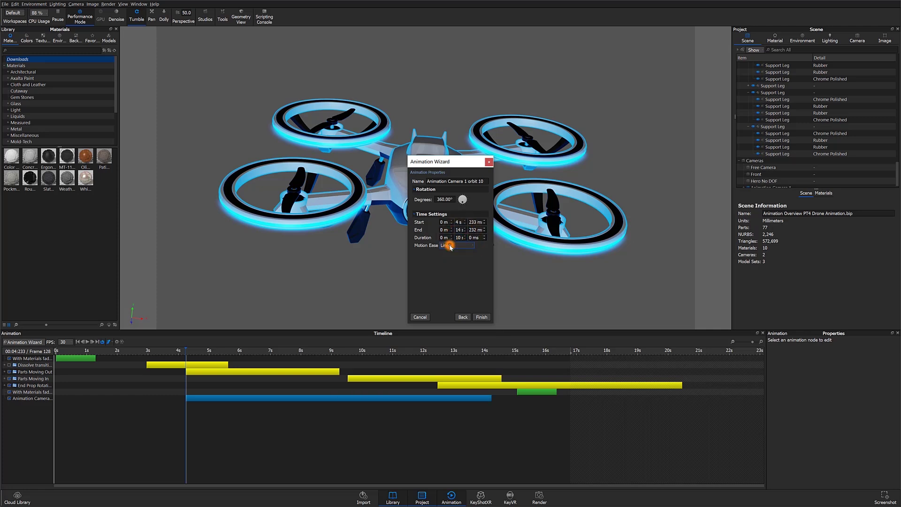
click(452, 274)
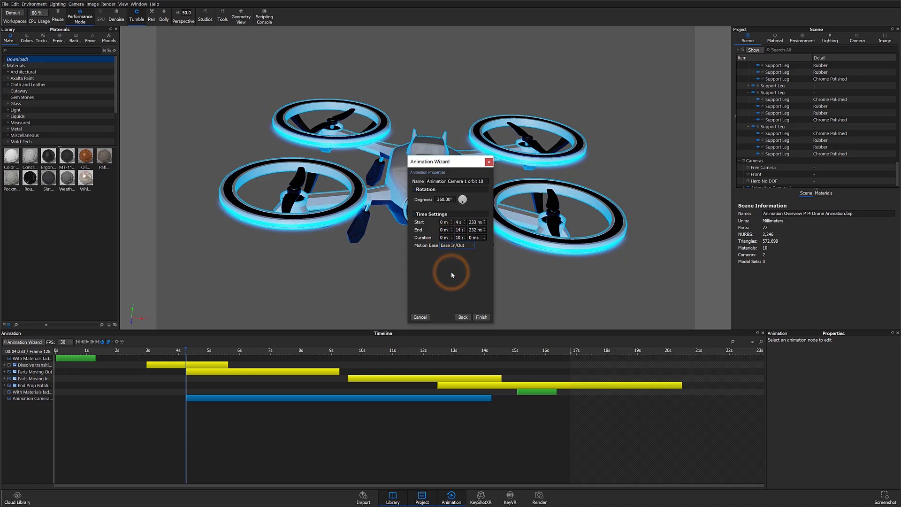
click(481, 317)
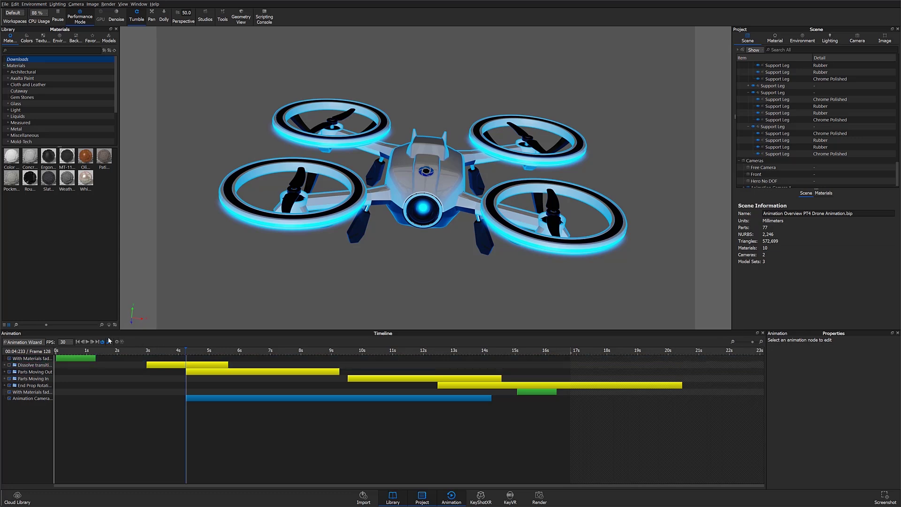
click(89, 342)
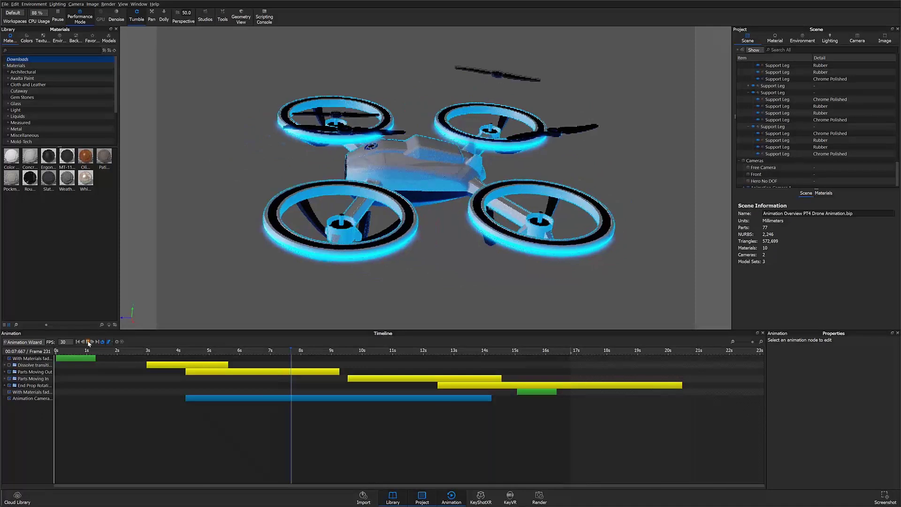
click(88, 341)
click(187, 351)
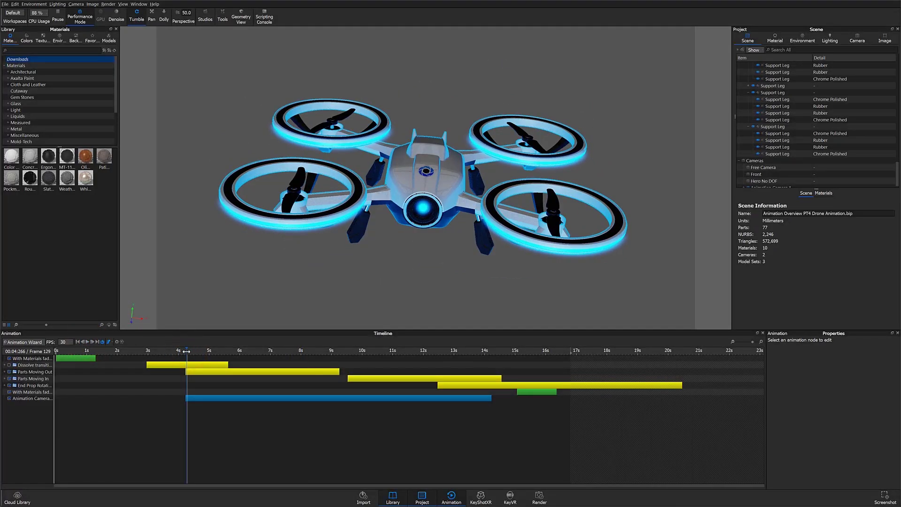
click(104, 342)
click(76, 19)
click(76, 18)
- Expand Animation Camera 1 in the scene tree to show its orbit, and toggle its timeline track off and on
click(748, 37)
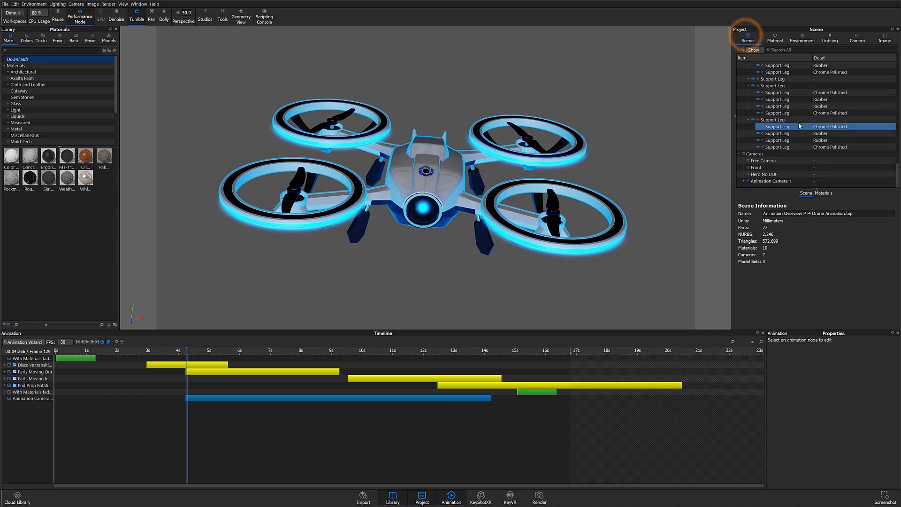
click(750, 181)
click(745, 181)
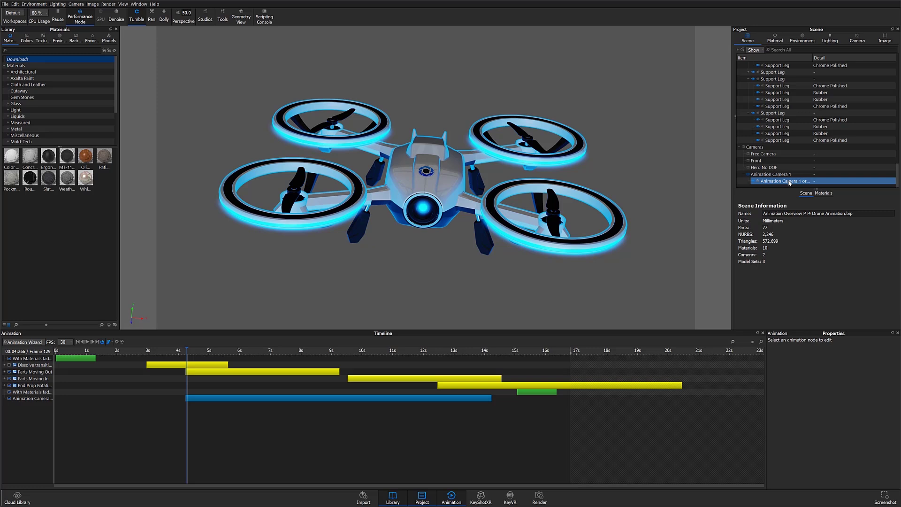
click(9, 398)
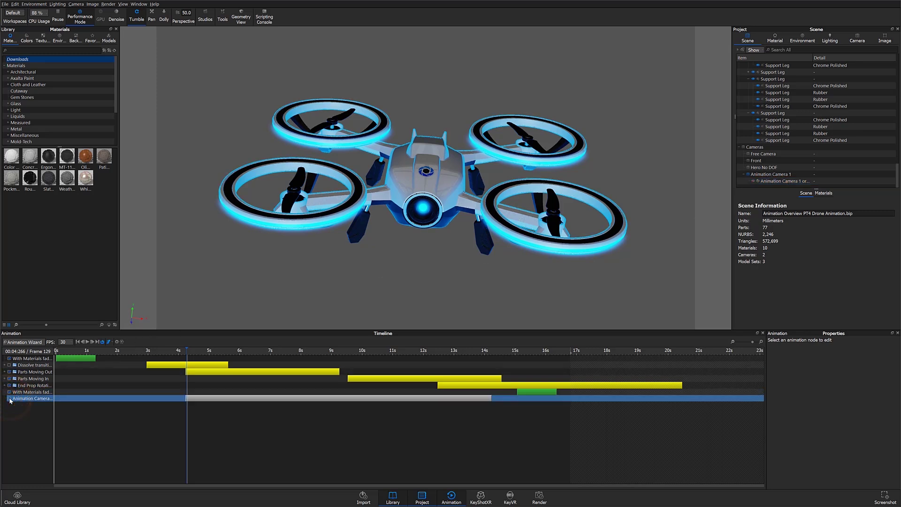
click(10, 399)
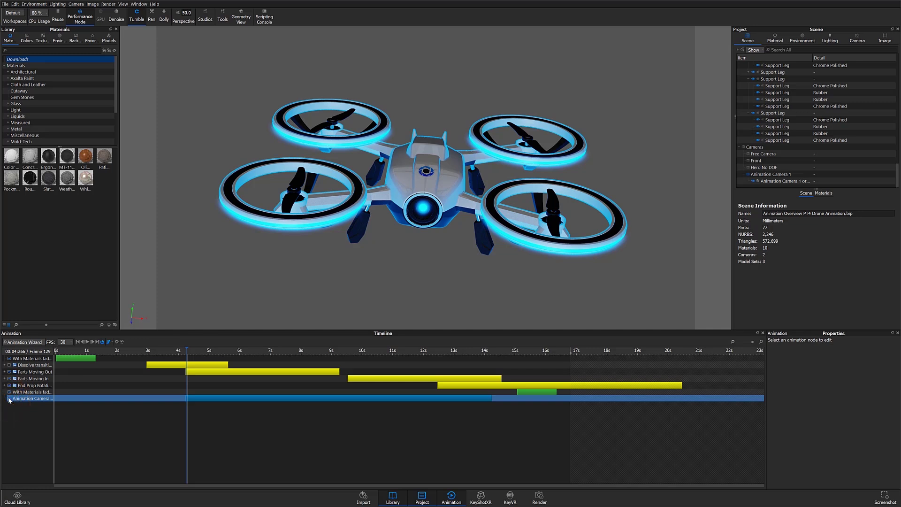
- Make Animation Camera 1 the active camera from the camera list
click(762, 60)
click(848, 39)
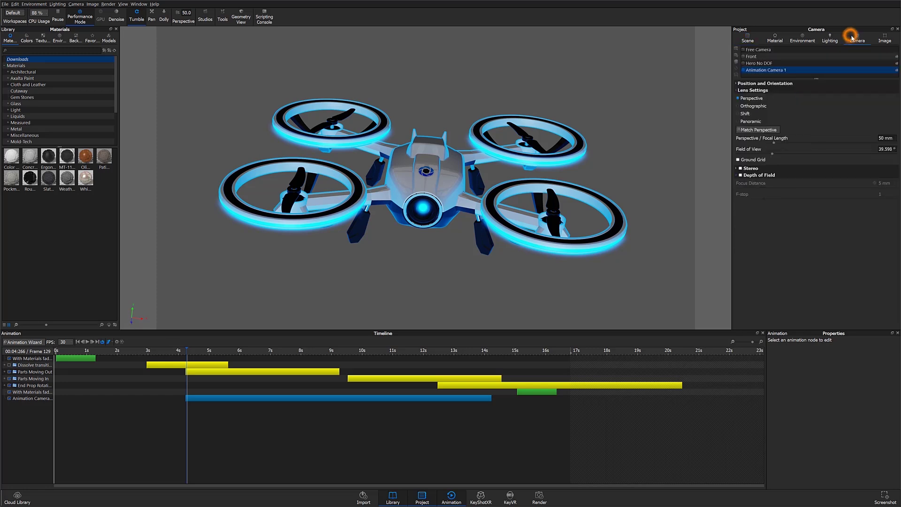
click(803, 66)
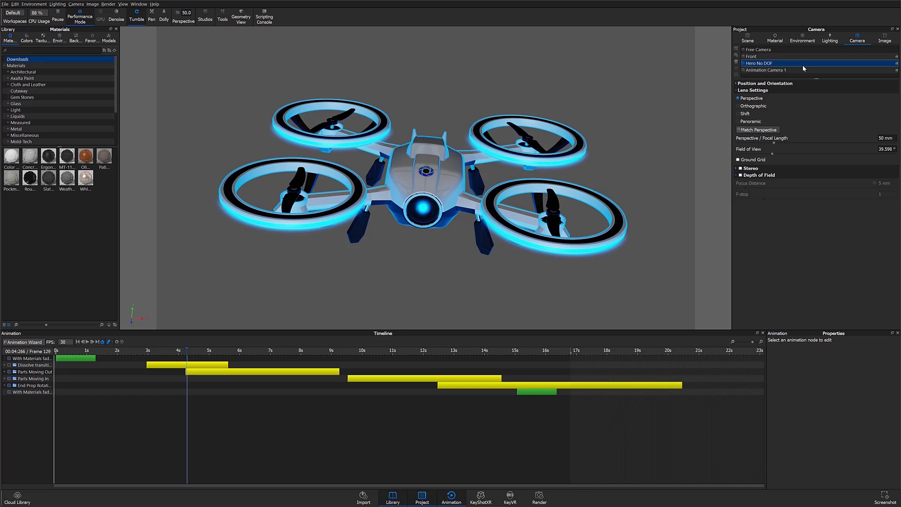
click(801, 70)
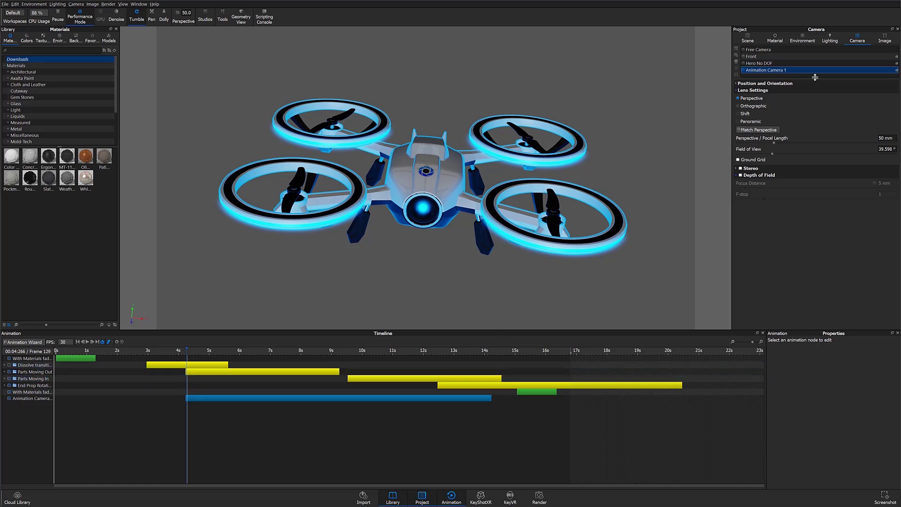
- Add a Zoom animation to Animation Camera 1 through its right-click Animation menu
click(853, 42)
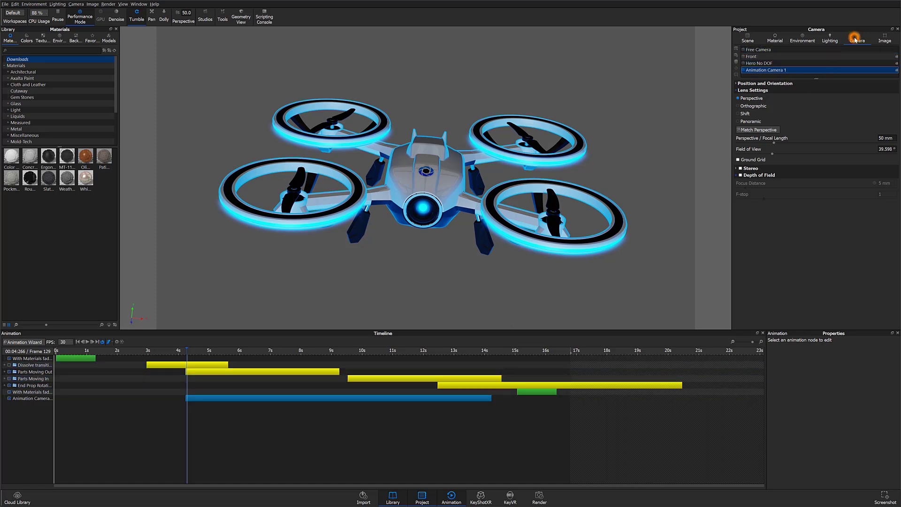
right_click(779, 71)
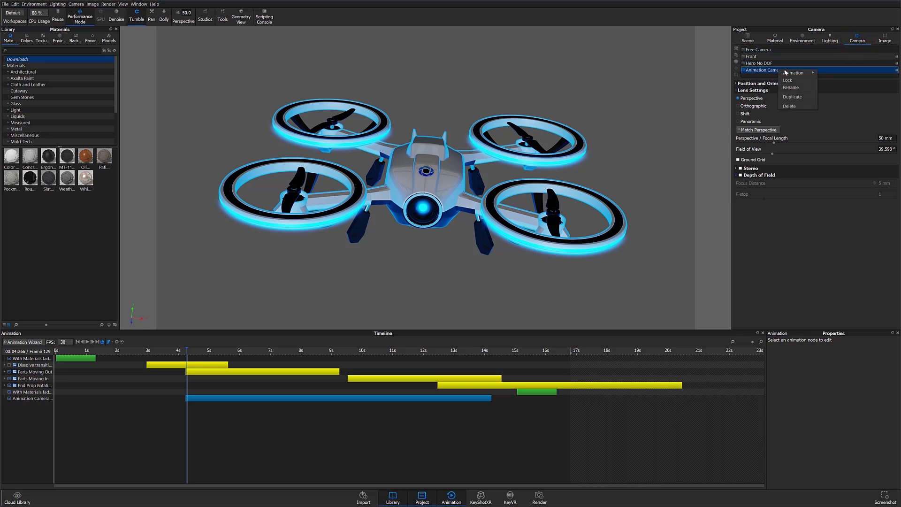
click(788, 72)
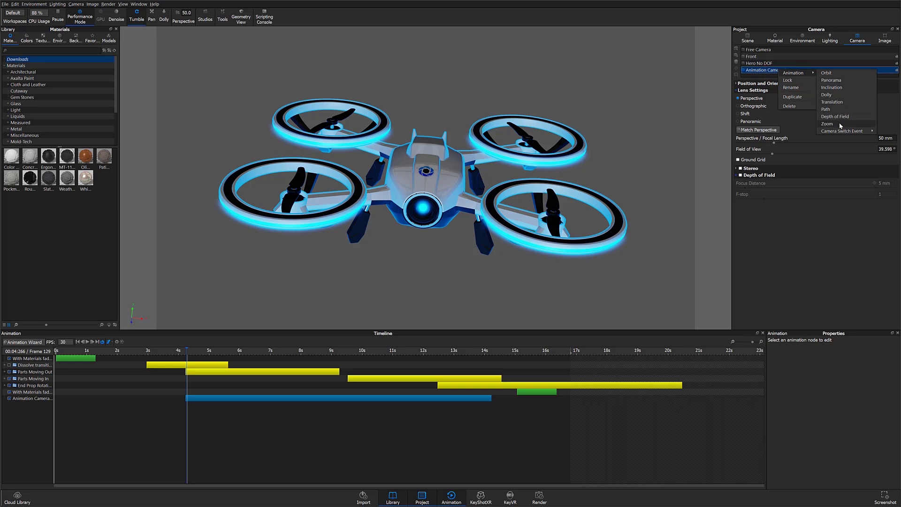
click(827, 124)
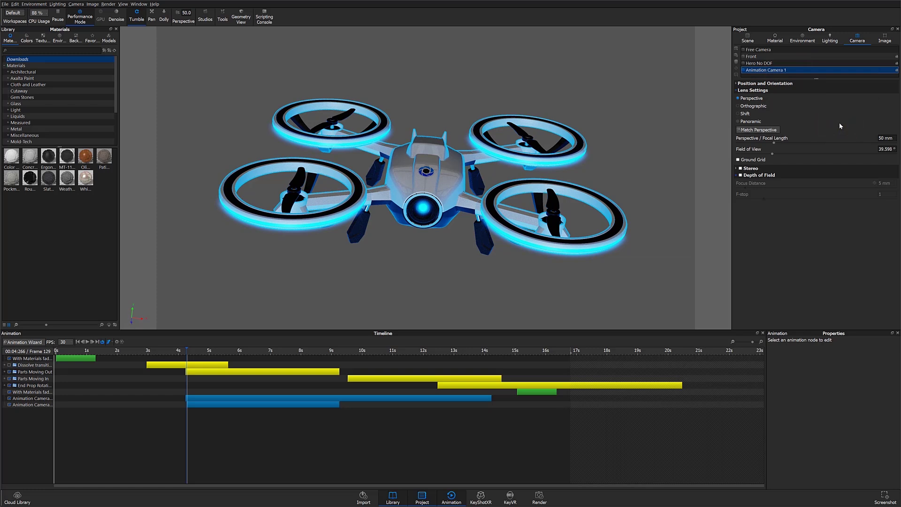
- Move the zoom clip to start at 13.466 s, set Ease In/Out, and set End Focal Length to 100 mm
click(323, 407)
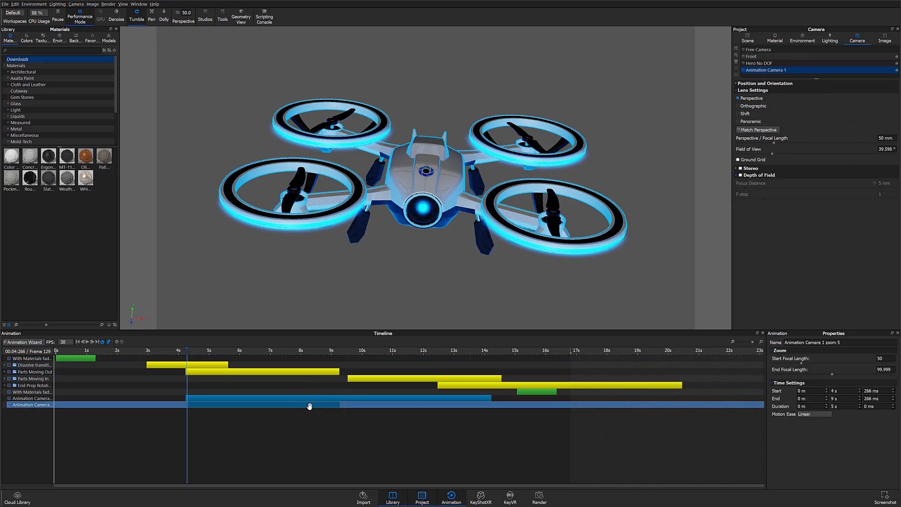
drag(308, 408, 589, 392)
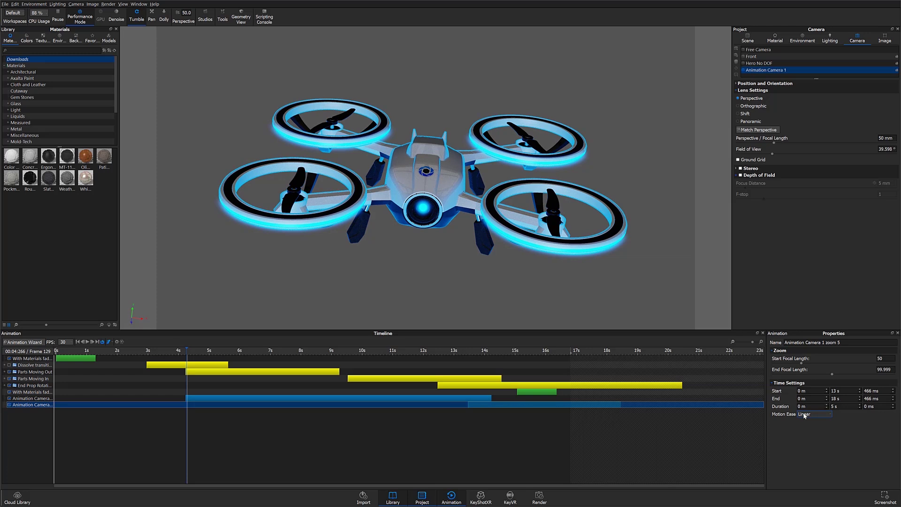
click(804, 414)
click(807, 444)
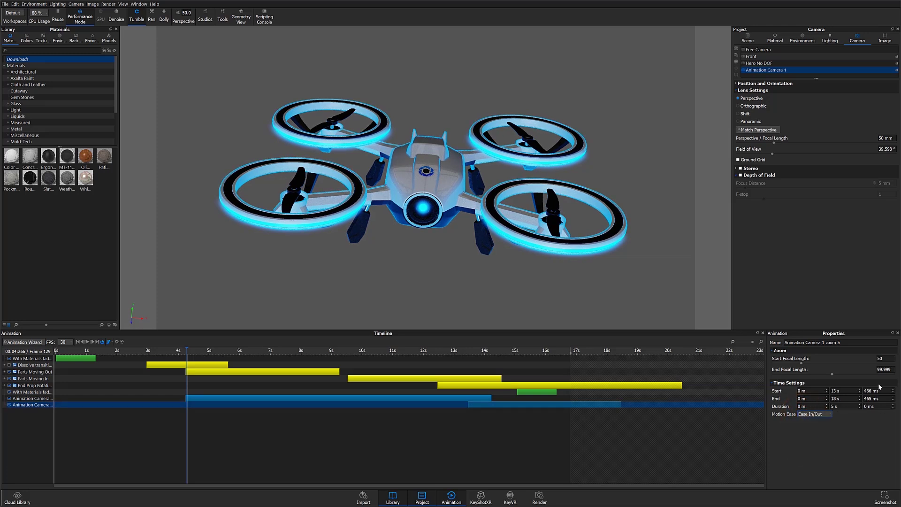
click(893, 370)
text(100)
key(Return)
click(320, 353)
click(87, 342)
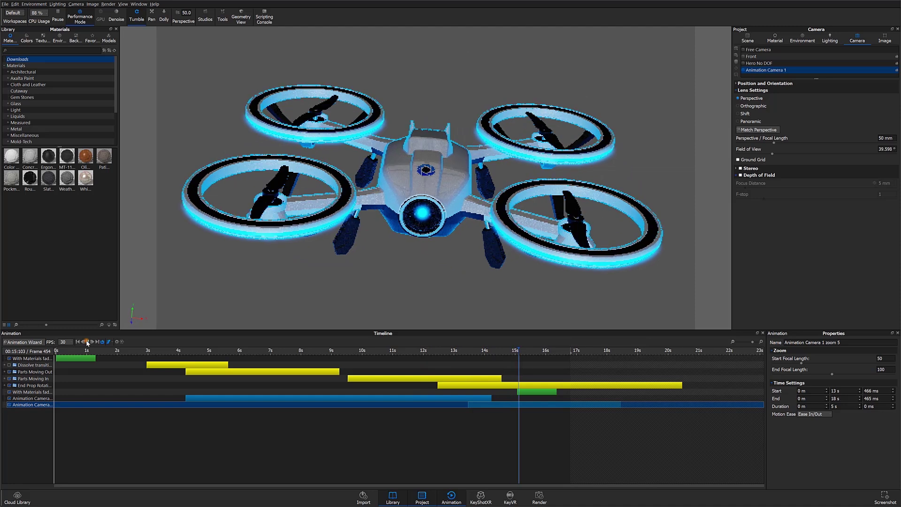
click(86, 342)
click(186, 351)
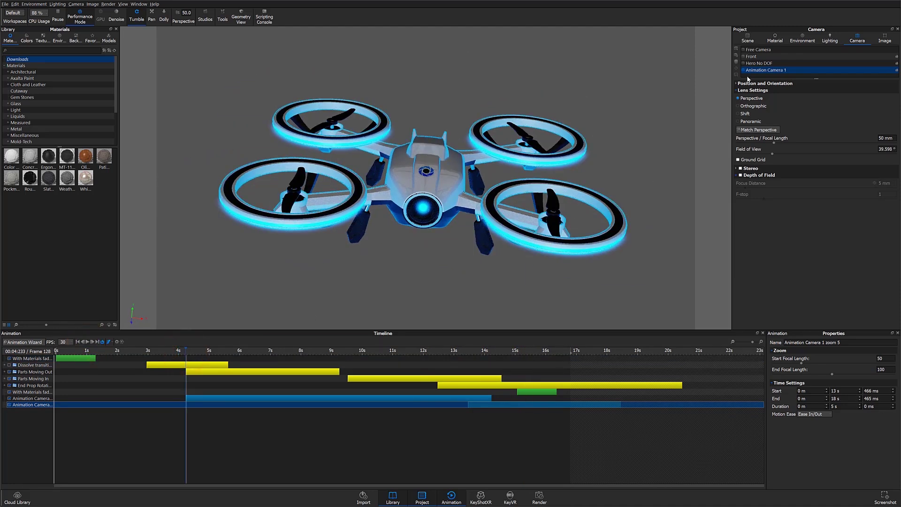
click(736, 48)
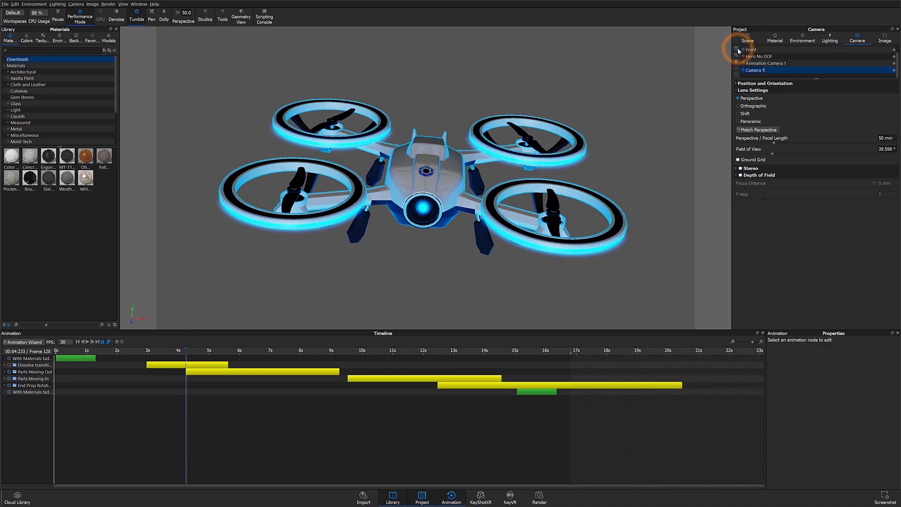
- Rename the new camera to Animation Camera 2 and add an Orbit animation to it
click(757, 70)
text(Animation)
right_click(800, 72)
click(807, 76)
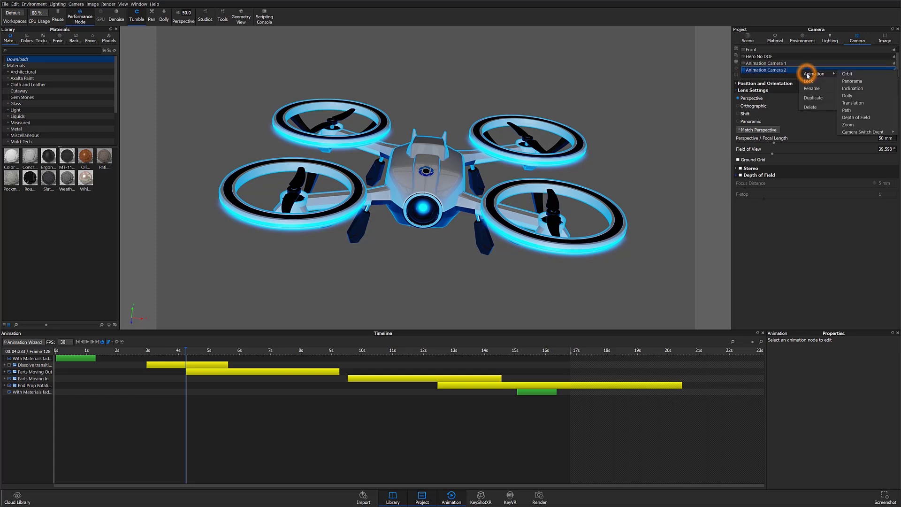
click(848, 74)
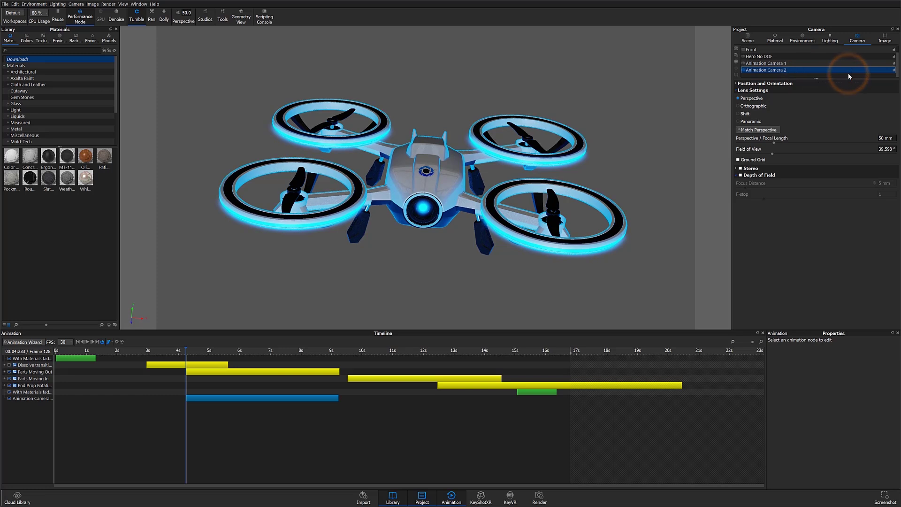
- Set the orbit to 50° over 4 s with Ease In/Out, starting at 0 s
click(268, 399)
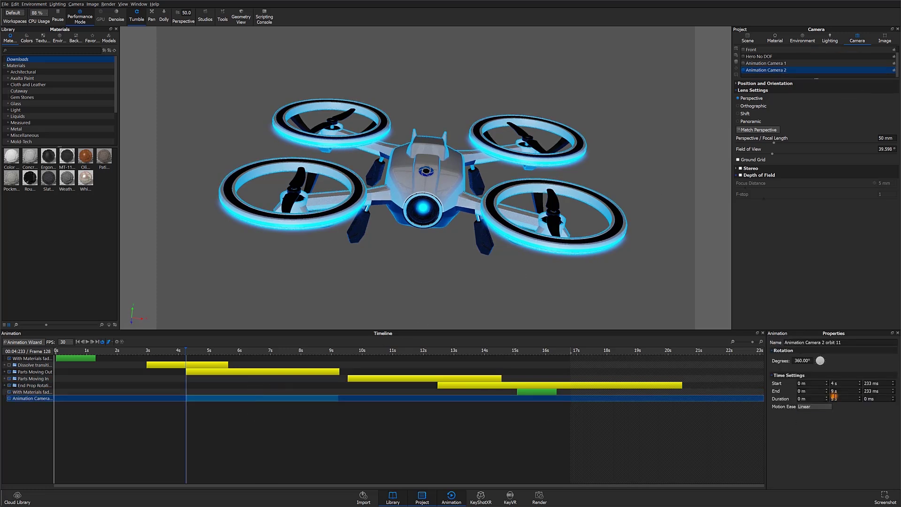
click(834, 398)
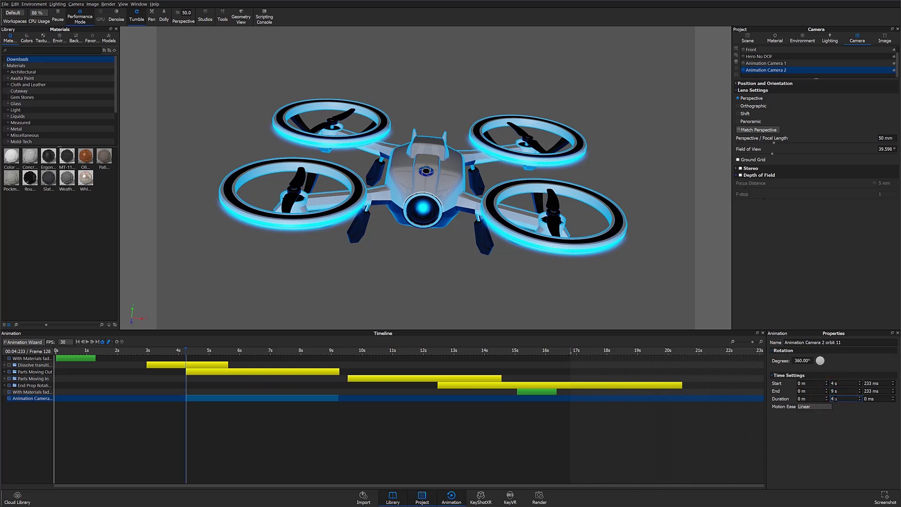
click(814, 406)
click(816, 438)
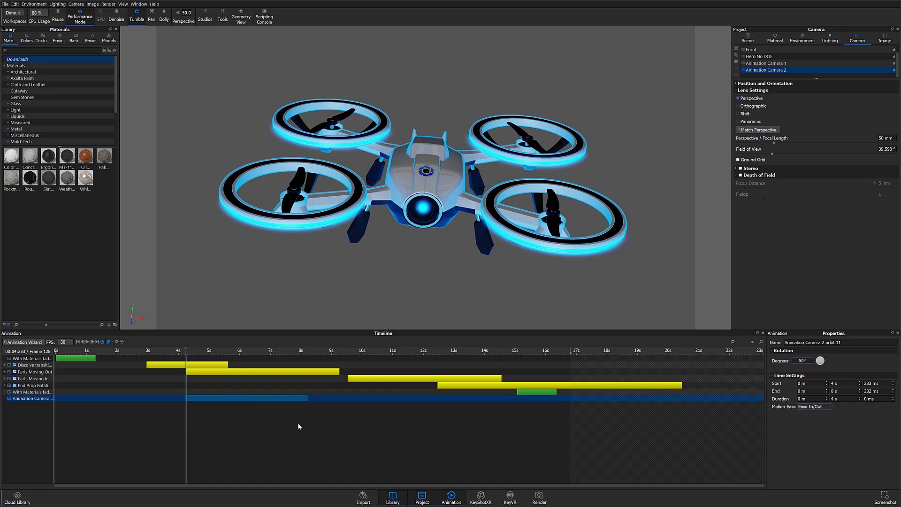
drag(290, 397, 81, 350)
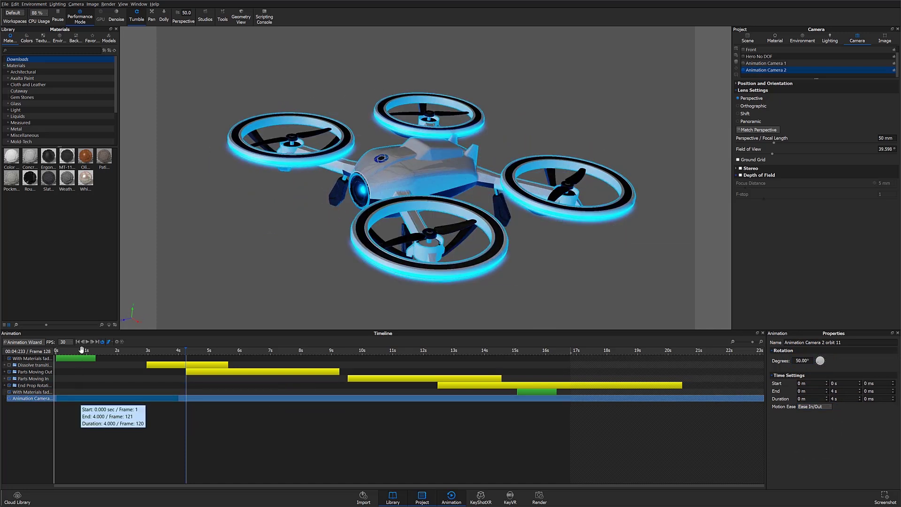
click(82, 350)
drag(393, 224, 470, 195)
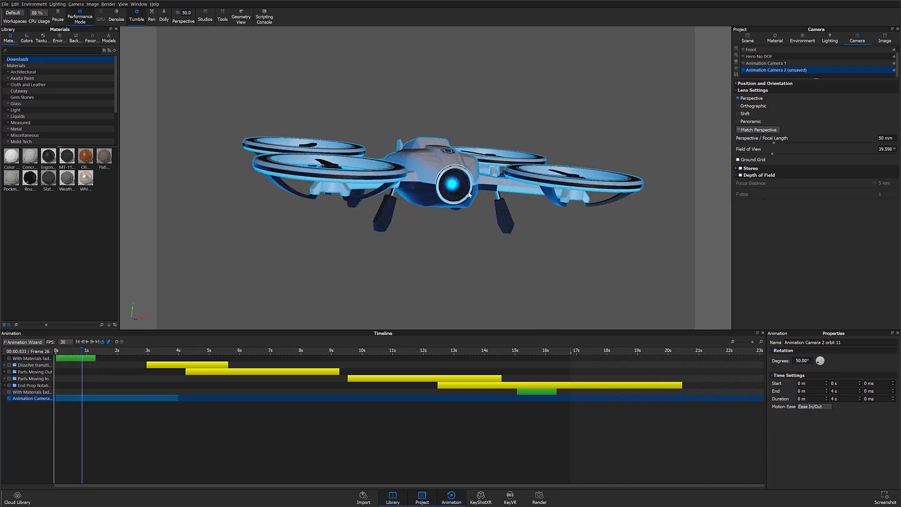
- Tilt and zoom the view beneath the drone, then play the orbit from 0.266 s
scroll(470, 195, up, 8)
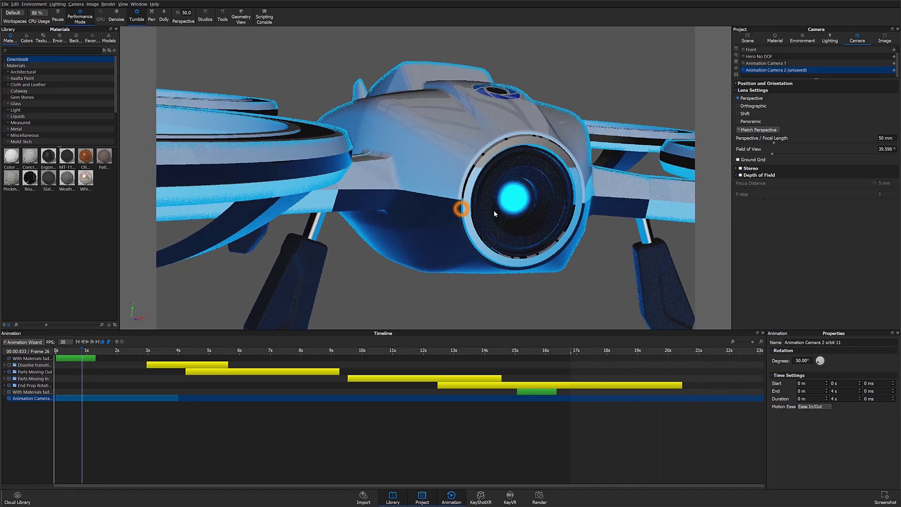
drag(494, 210, 519, 191)
scroll(554, 168, up, 10)
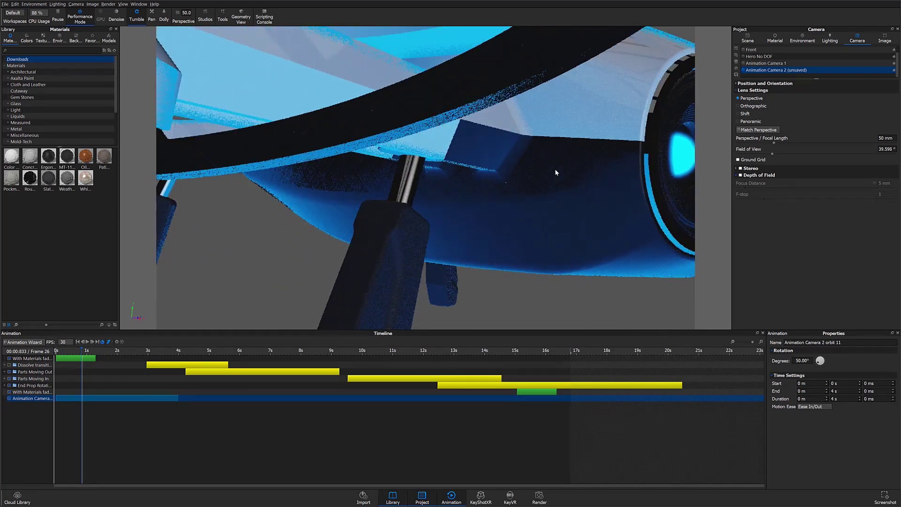
scroll(555, 173, down, 5)
click(64, 350)
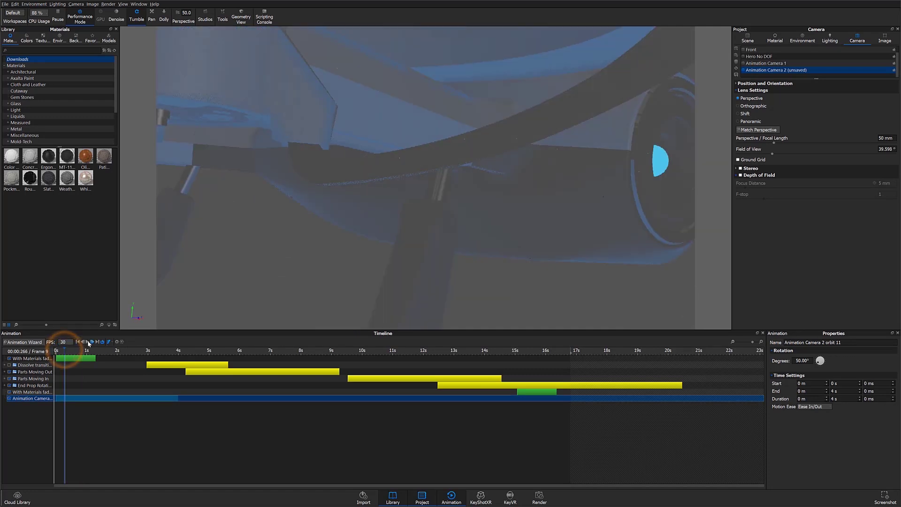
click(88, 342)
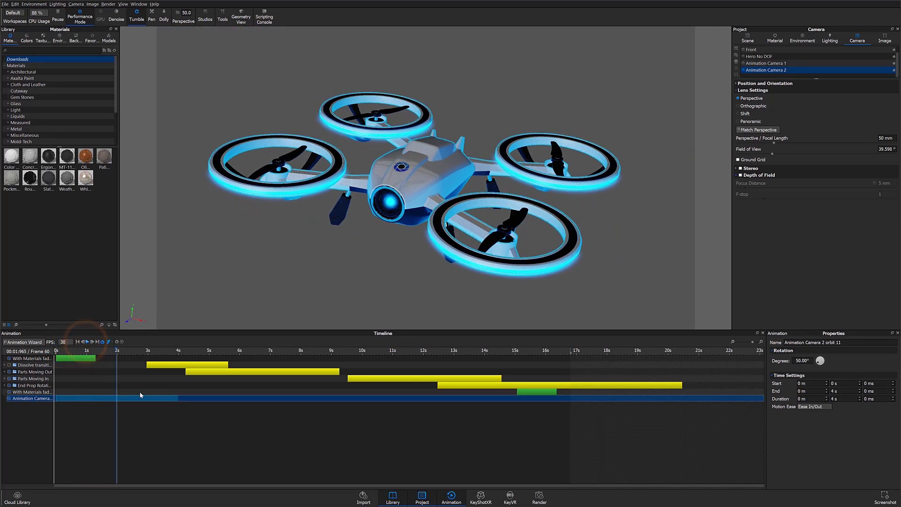
- Lower the view to a close-up of the drone's lens, save it to Animation Camera 2, and preview
click(140, 394)
click(770, 70)
click(347, 242)
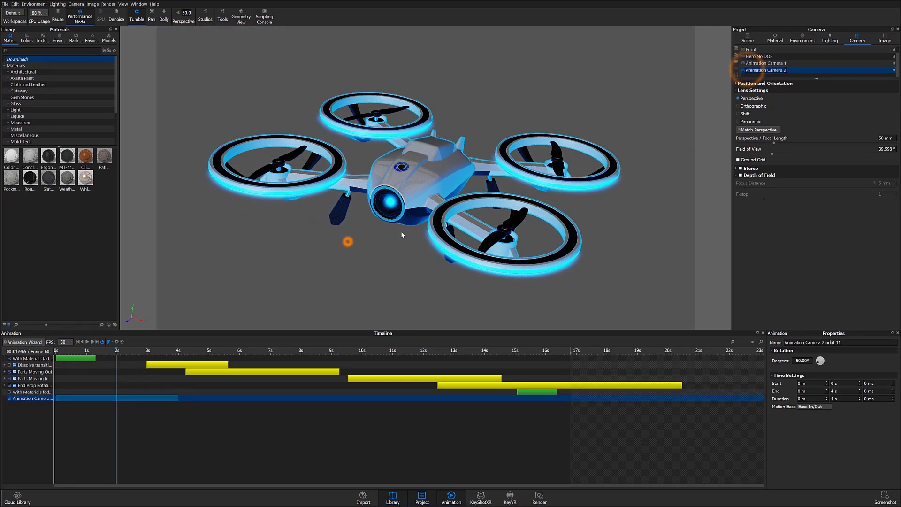
drag(402, 235, 519, 175)
scroll(518, 175, up, 5)
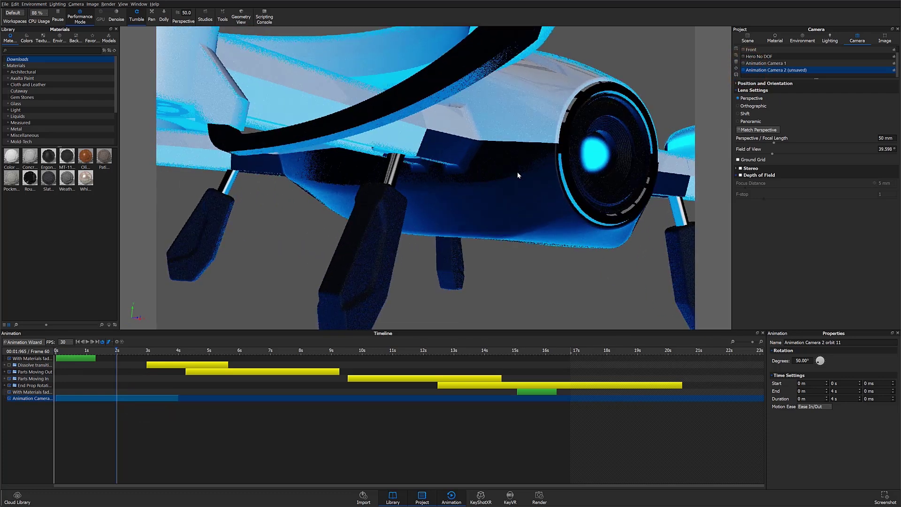
click(736, 73)
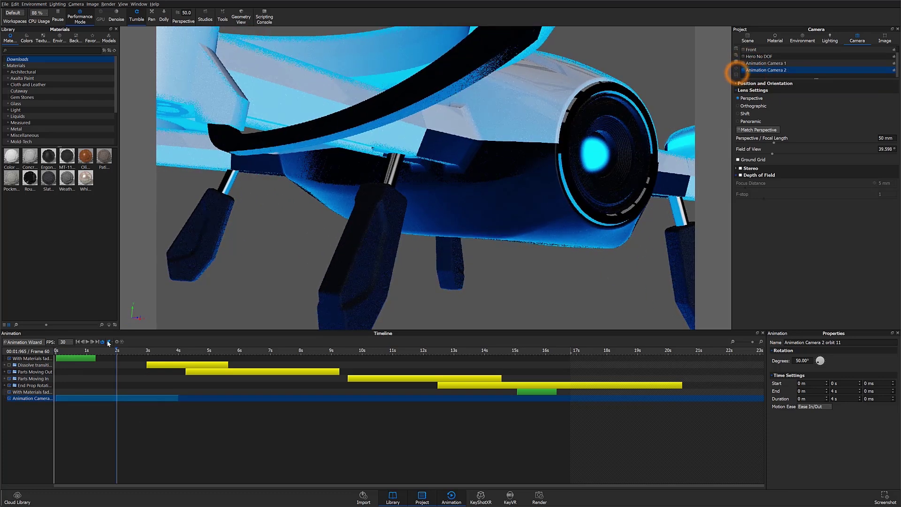
click(87, 343)
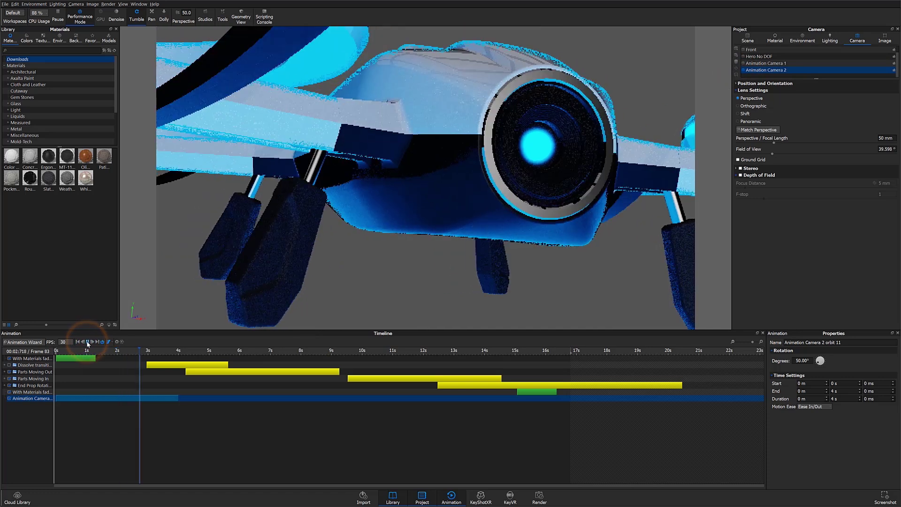
- Add a switch event to Animation Camera 1, place it at 4 s 233 ms, and check the cut
click(87, 343)
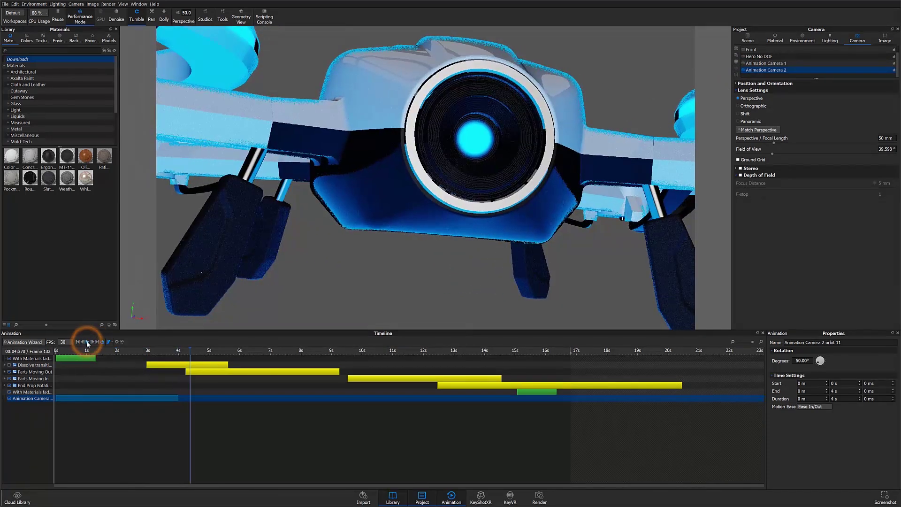
click(768, 72)
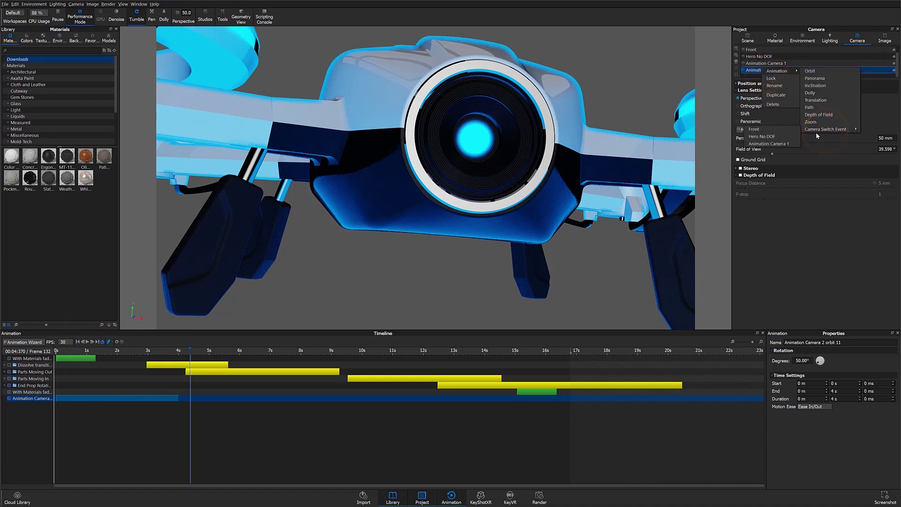
click(790, 145)
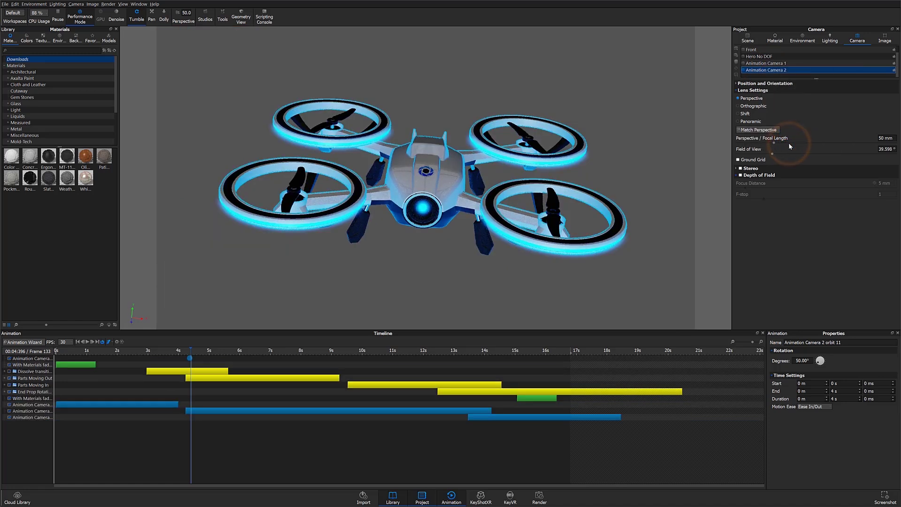
click(189, 358)
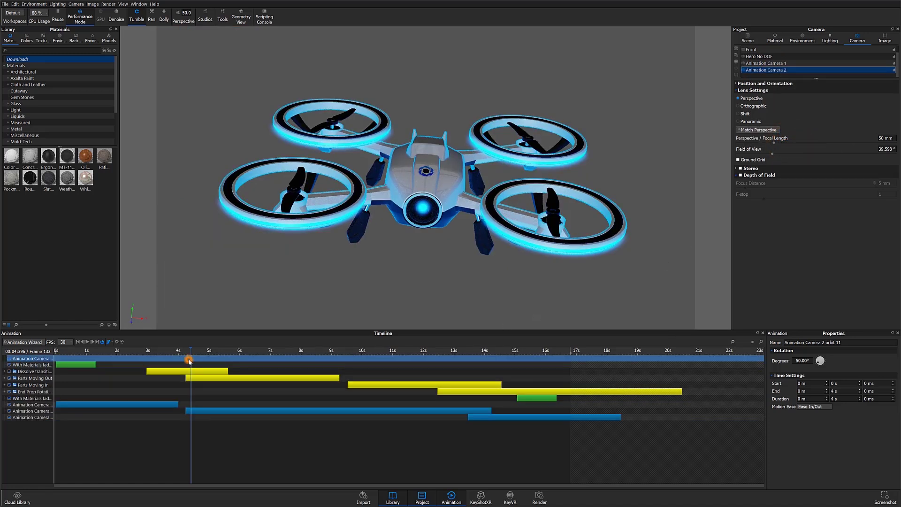
drag(187, 361, 189, 358)
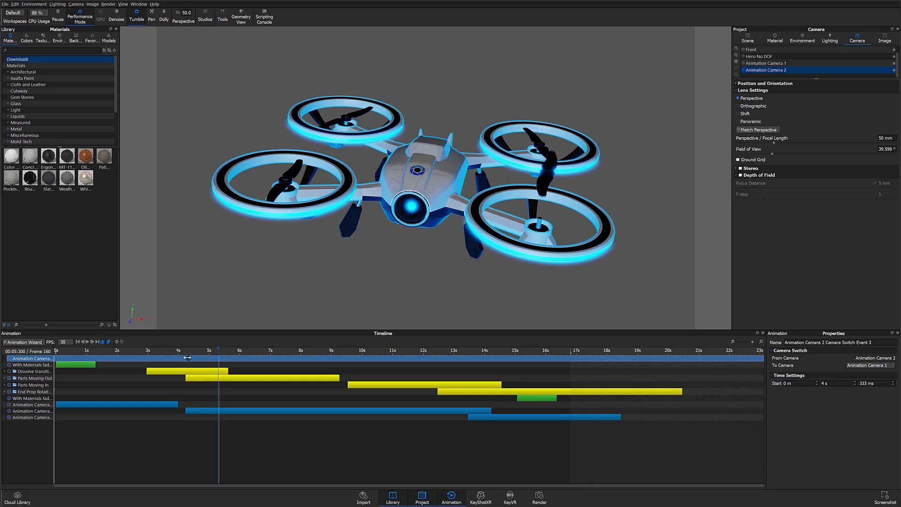
mouse_move(179, 357)
mouse_down()
mouse_move(203, 360)
mouse_move(170, 353)
mouse_up()
key(space)
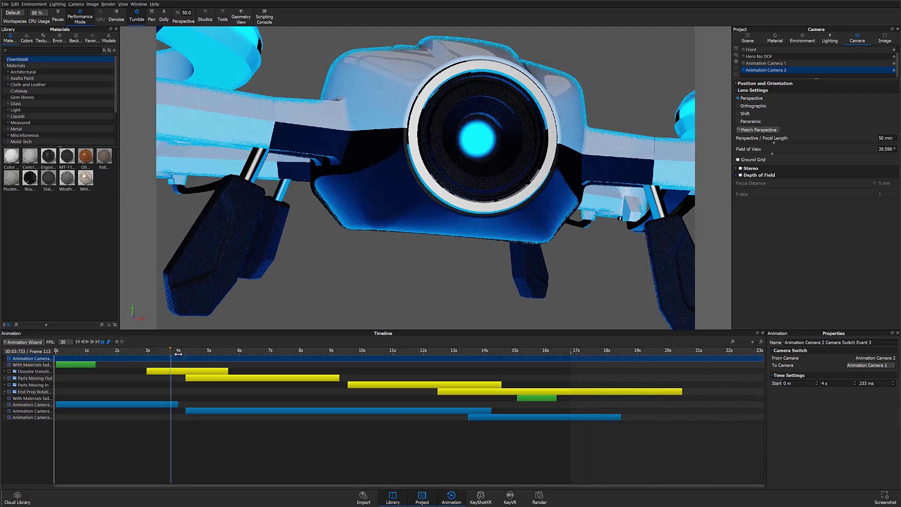